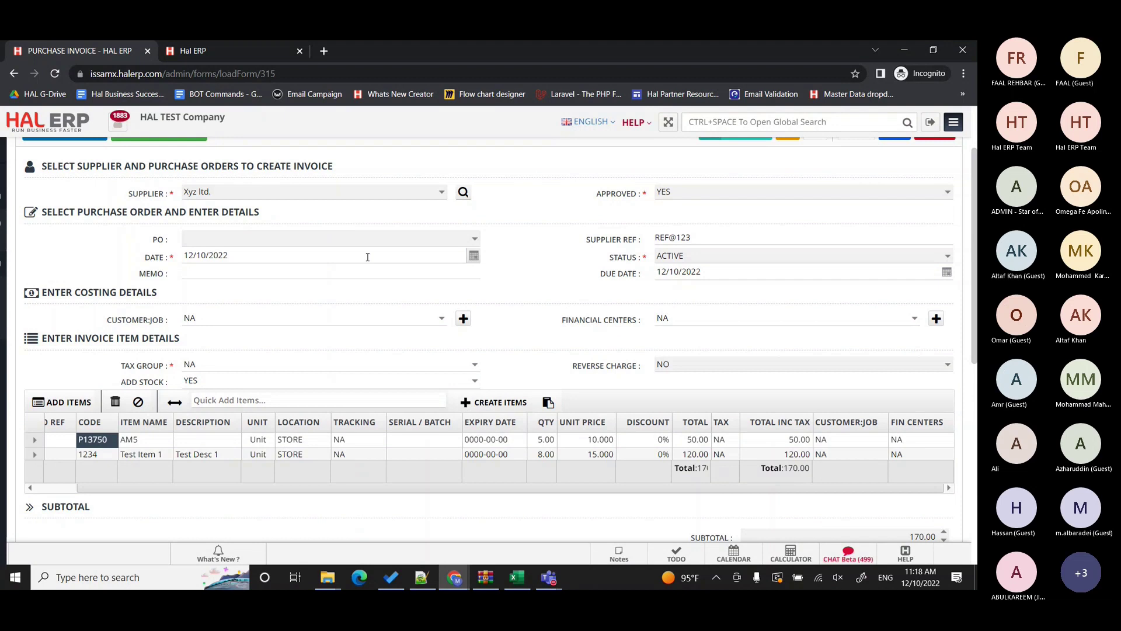
Expand the sidebar menu and search it for 'stock move'.
mouse_move(3, 263)
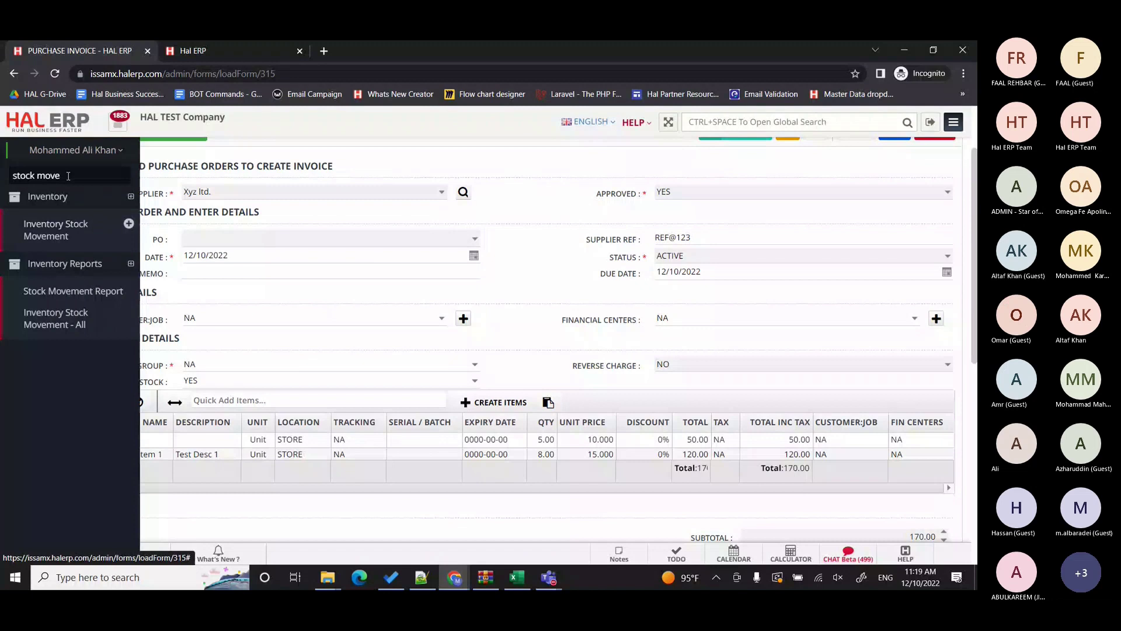
Find Sales Returns via the menu search ('sales retu') and start a new return entry.
key(ctrl+a)
text(sales retu)
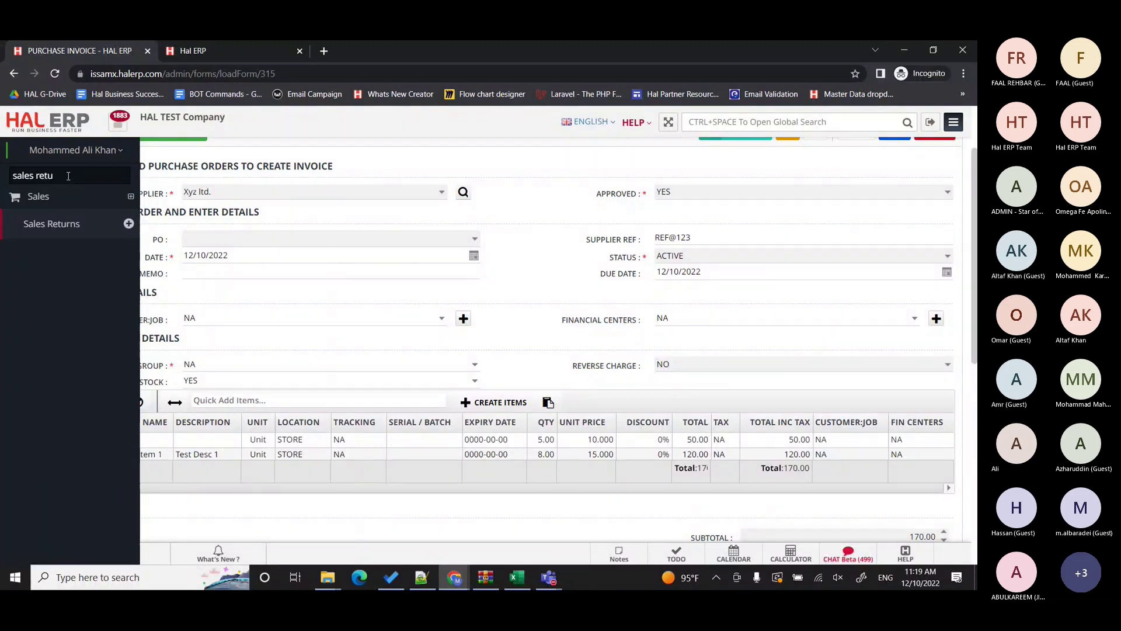
click(67, 231)
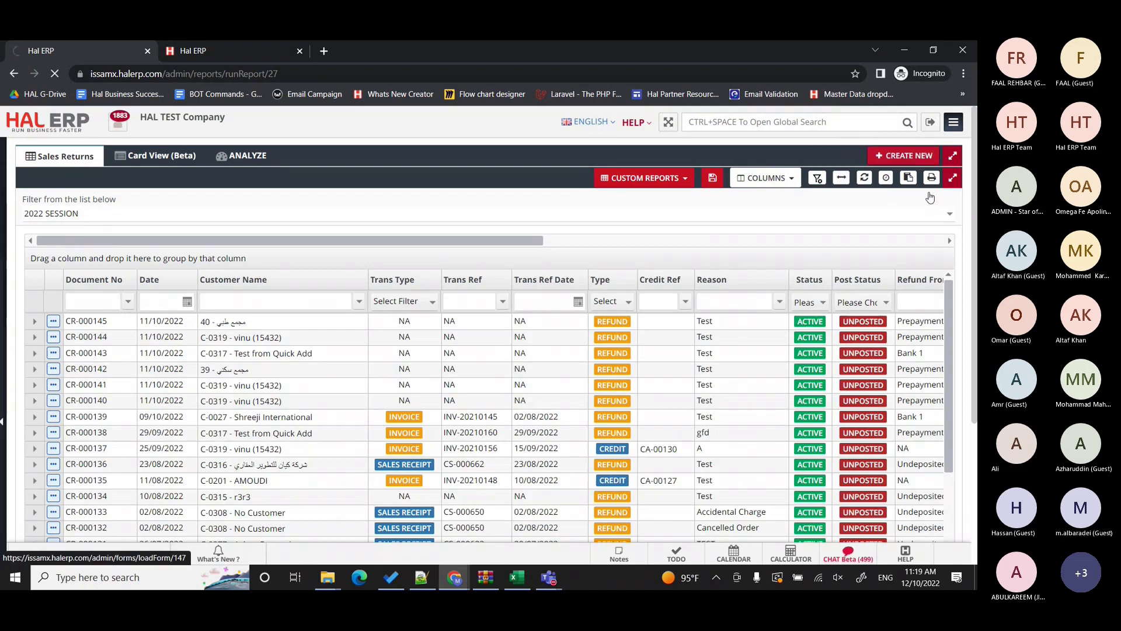
click(693, 414)
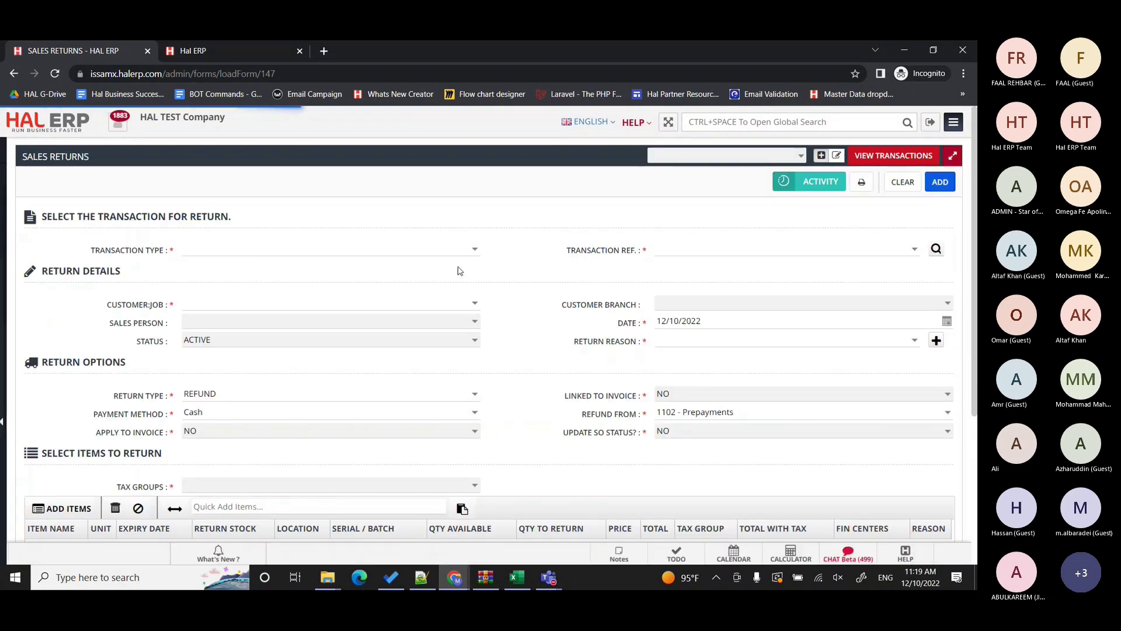
Set transaction type NA, customer Test from Quick Add, and return reason 'Reason'.
click(474, 249)
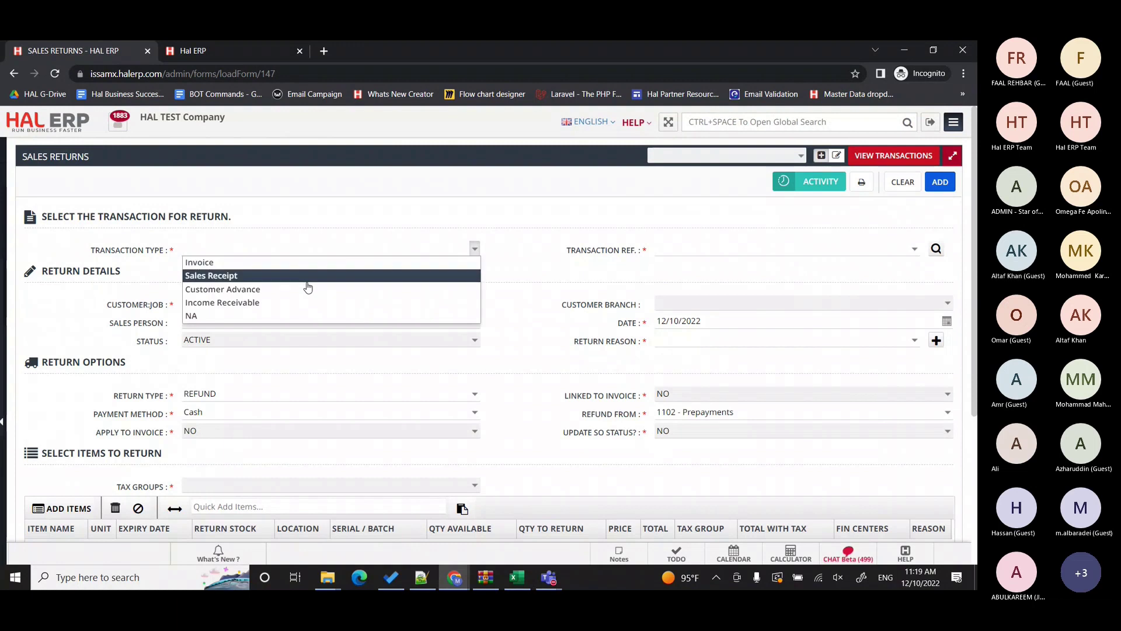
click(292, 316)
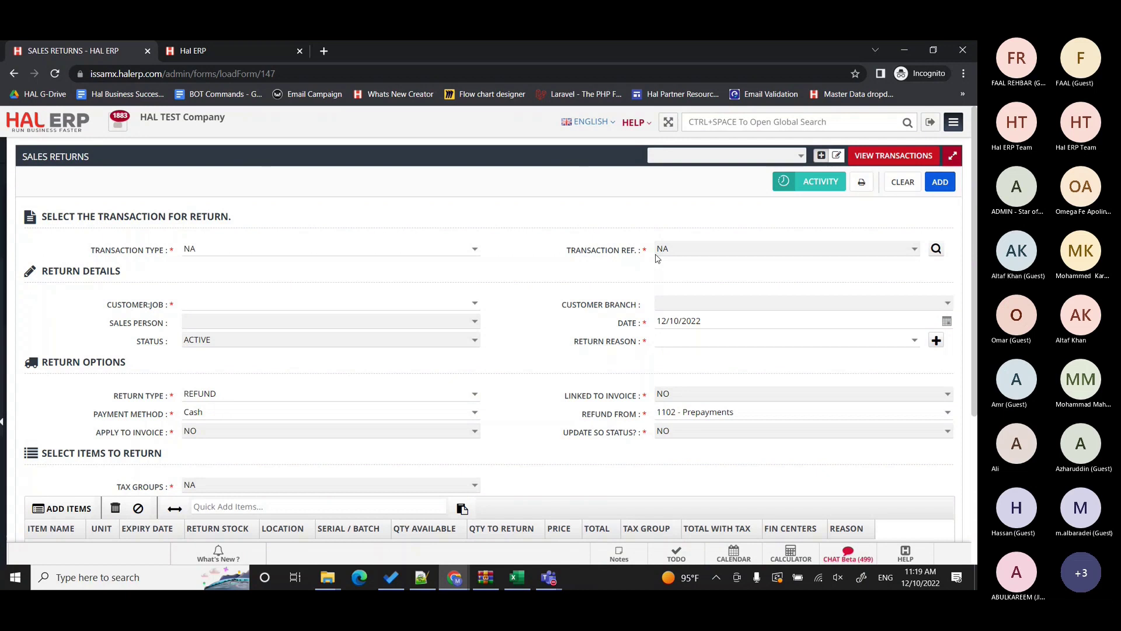
text(tes)
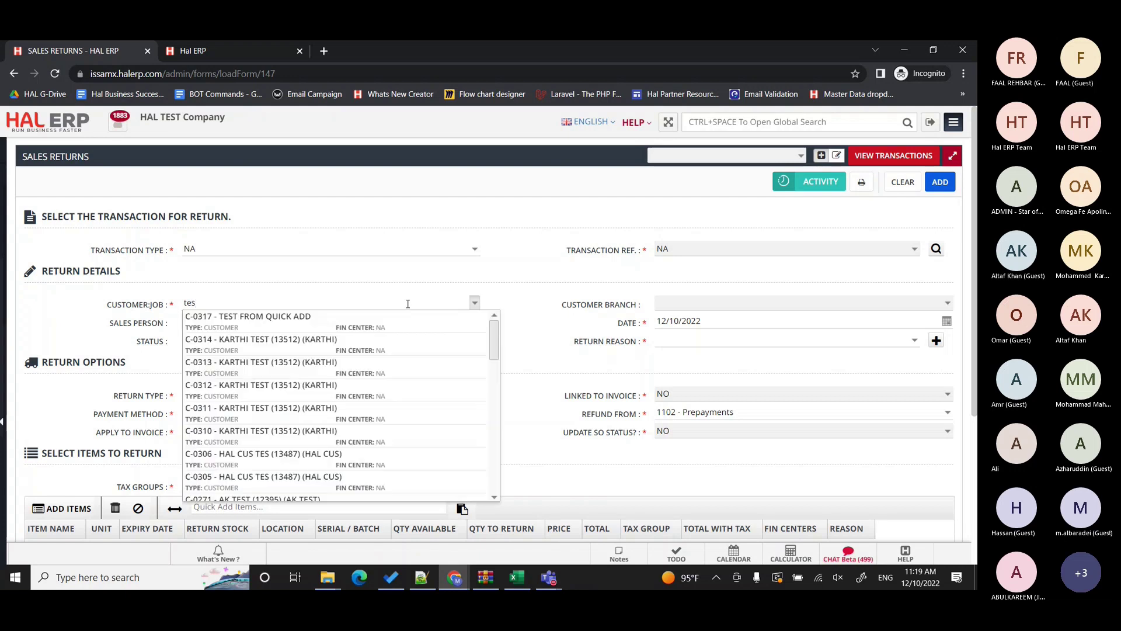
click(408, 320)
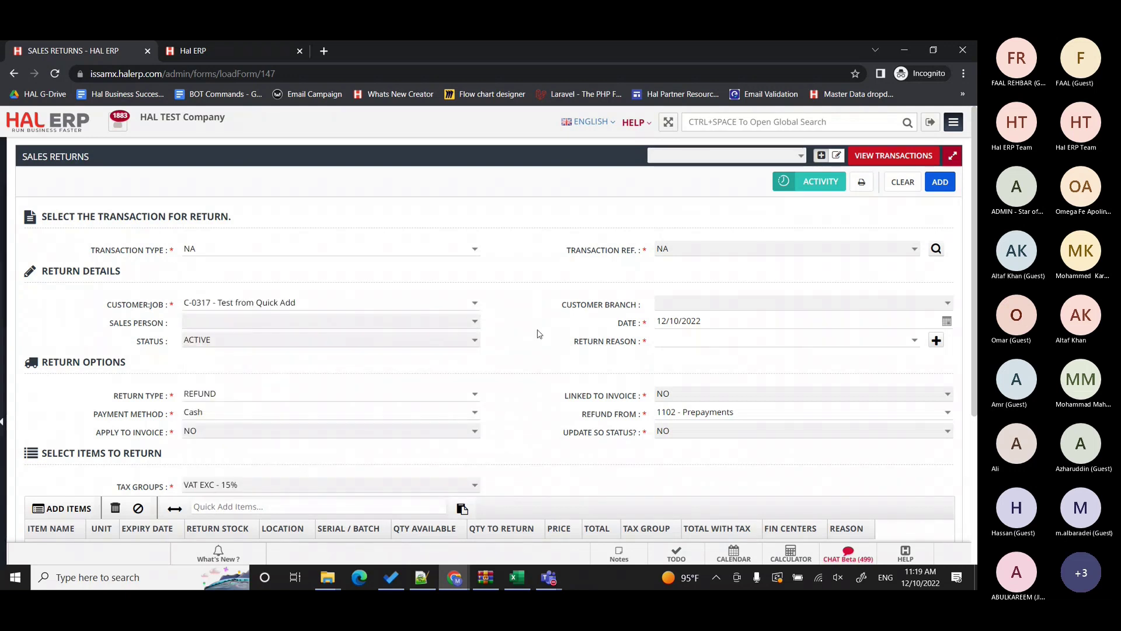
scroll(538, 334, down, 1)
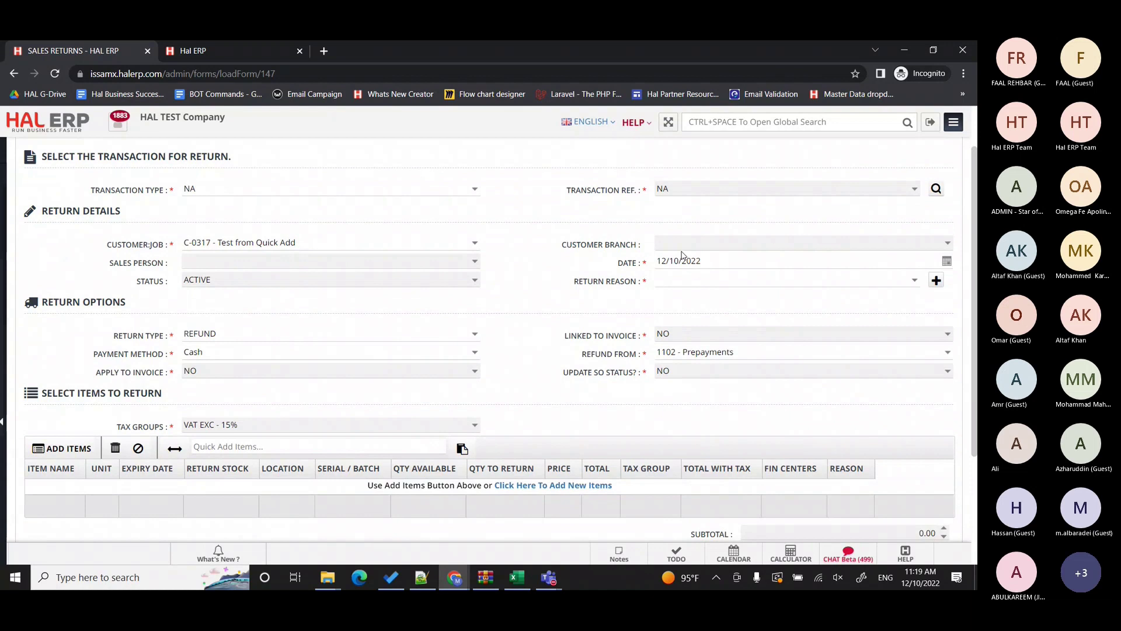
click(674, 281)
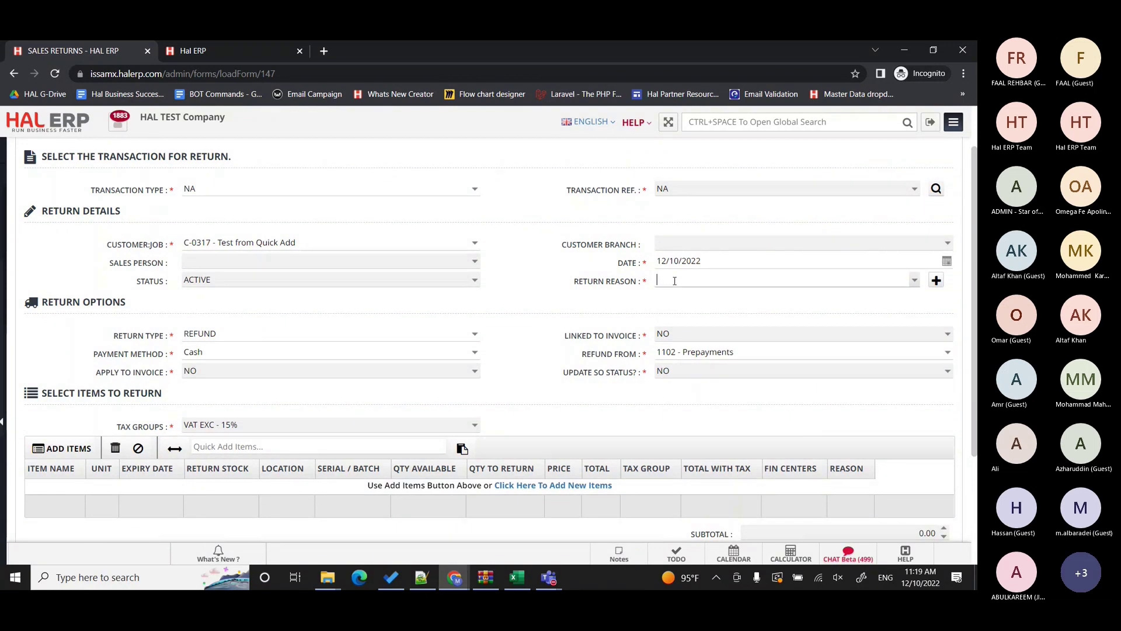
text(Reason)
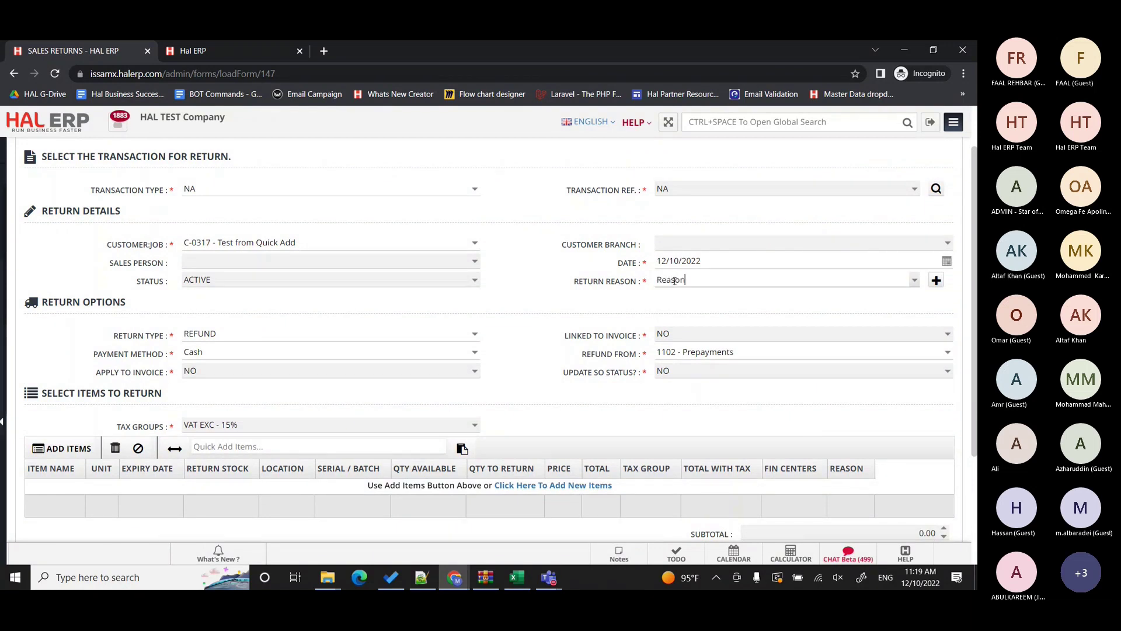
click(476, 337)
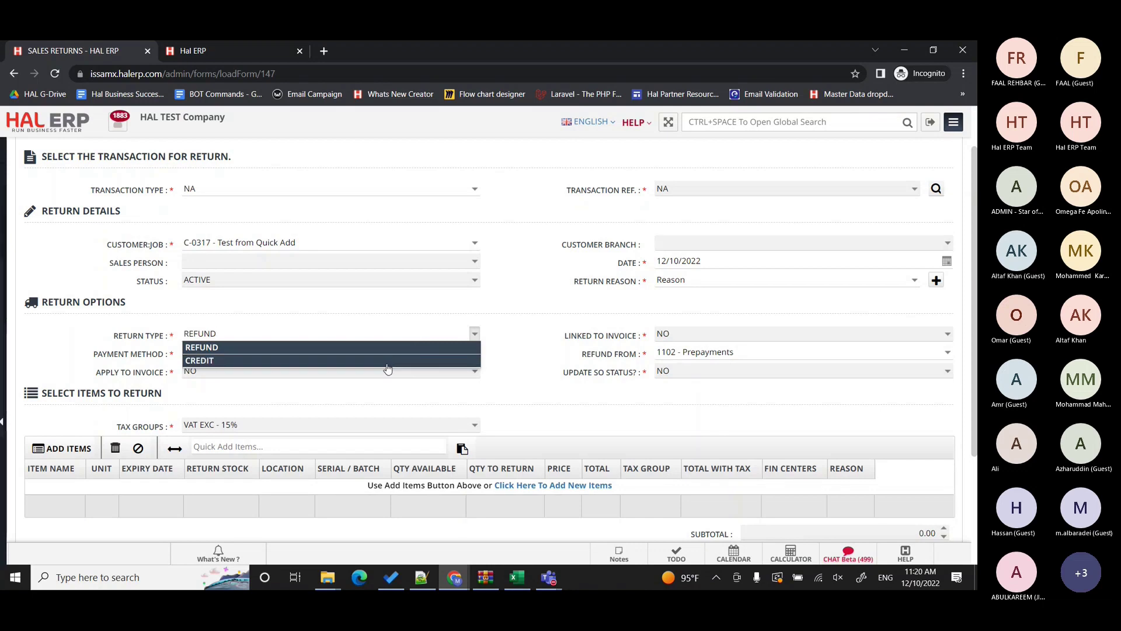
Switch the return type to CREDIT and then back to REFUND, then select the Quick Add Items box.
click(387, 362)
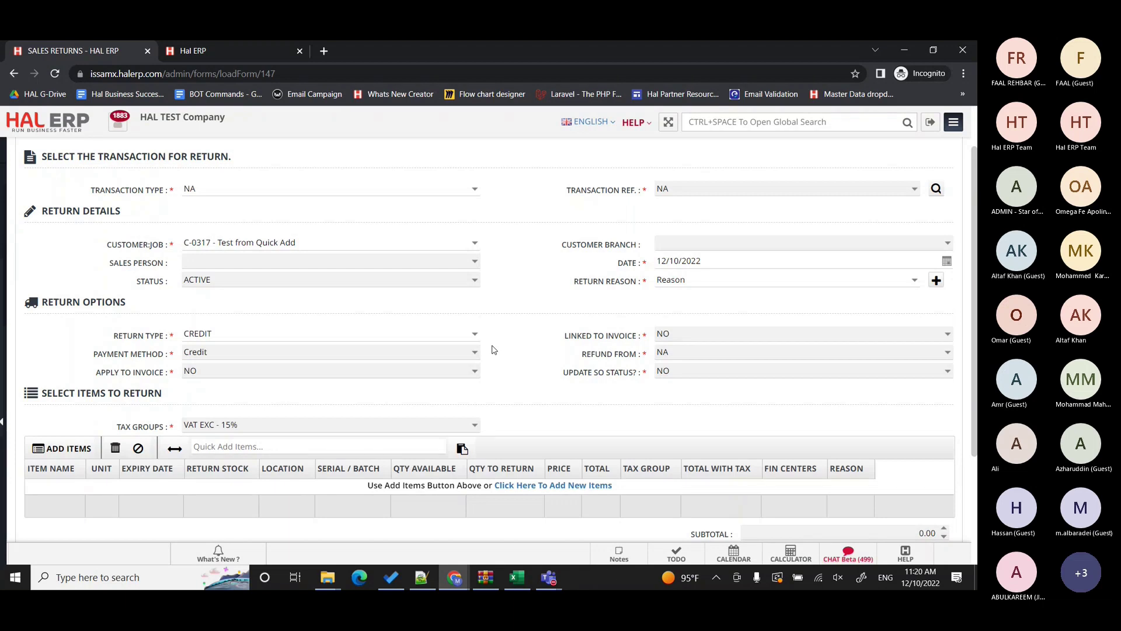
click(470, 334)
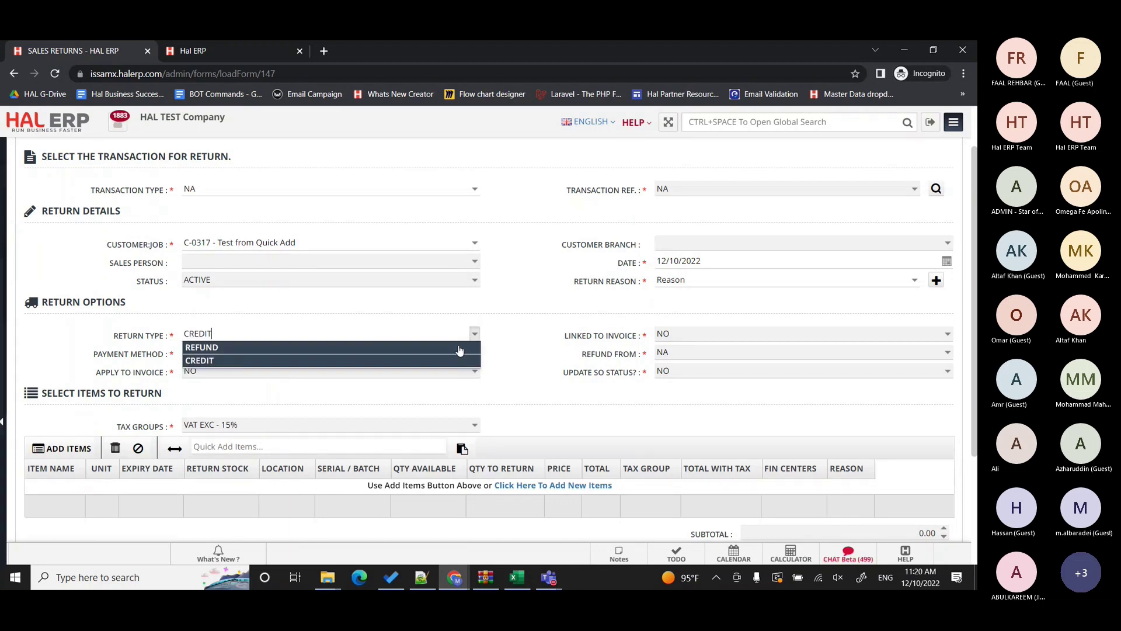
click(452, 346)
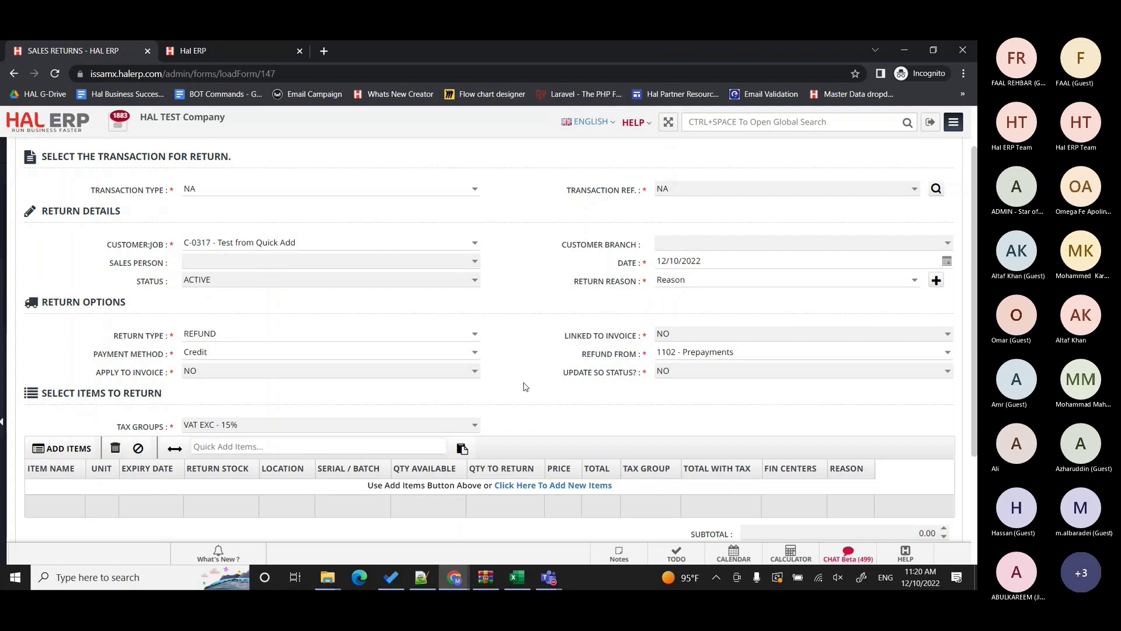
scroll(524, 387, down, 1)
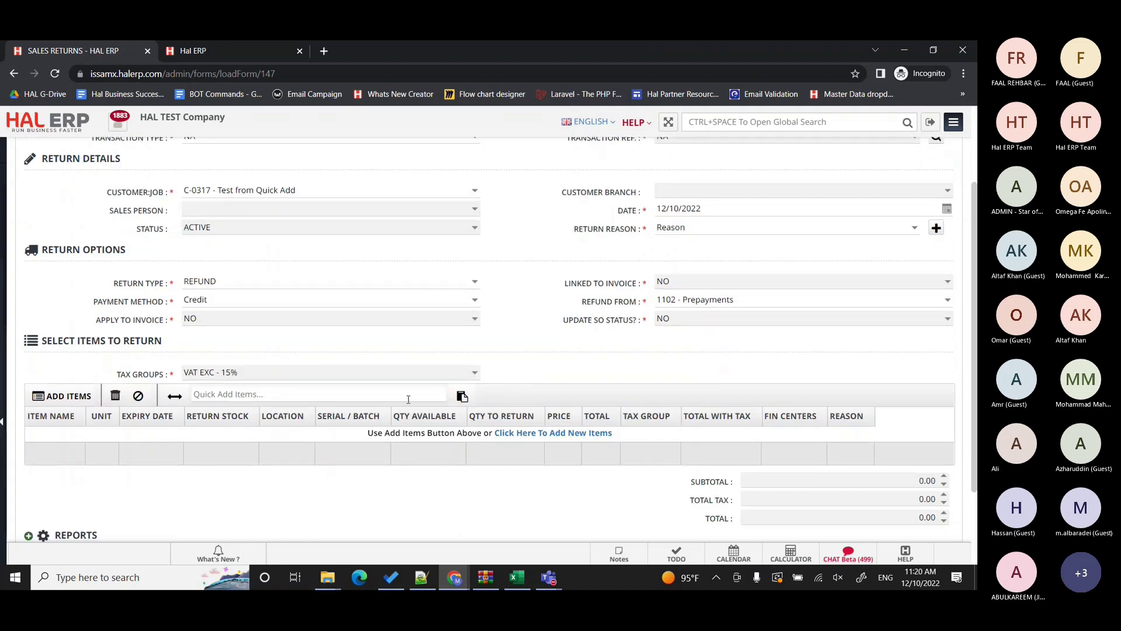
click(247, 396)
scroll(546, 201, up, 1)
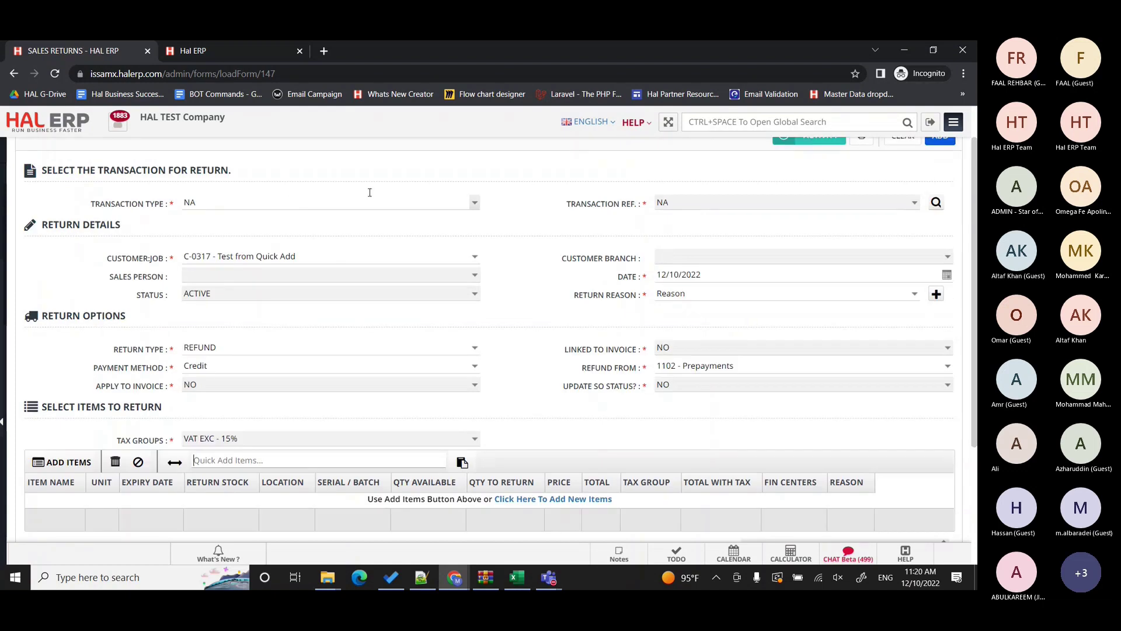
scroll(547, 278, down, 3)
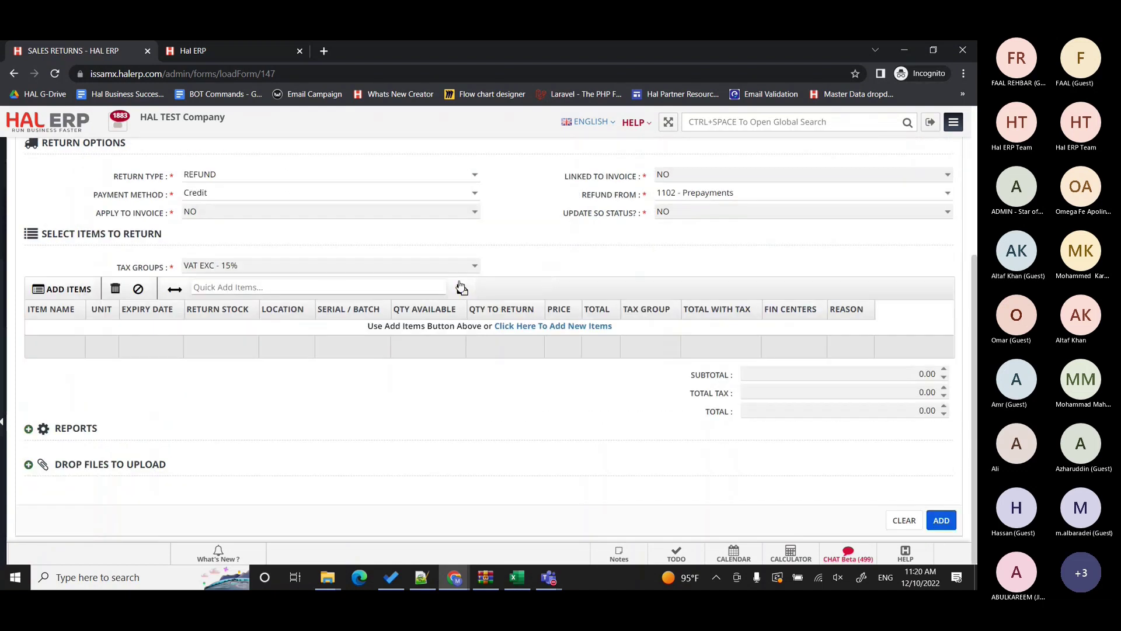
Search the items with 'test' and add item f11 to the return.
text(S)
key(BackSpace)
text(AMD5)
key(BackSpace)
key(BackSpace)
key(BackSpace)
key(BackSpace)
text(test)
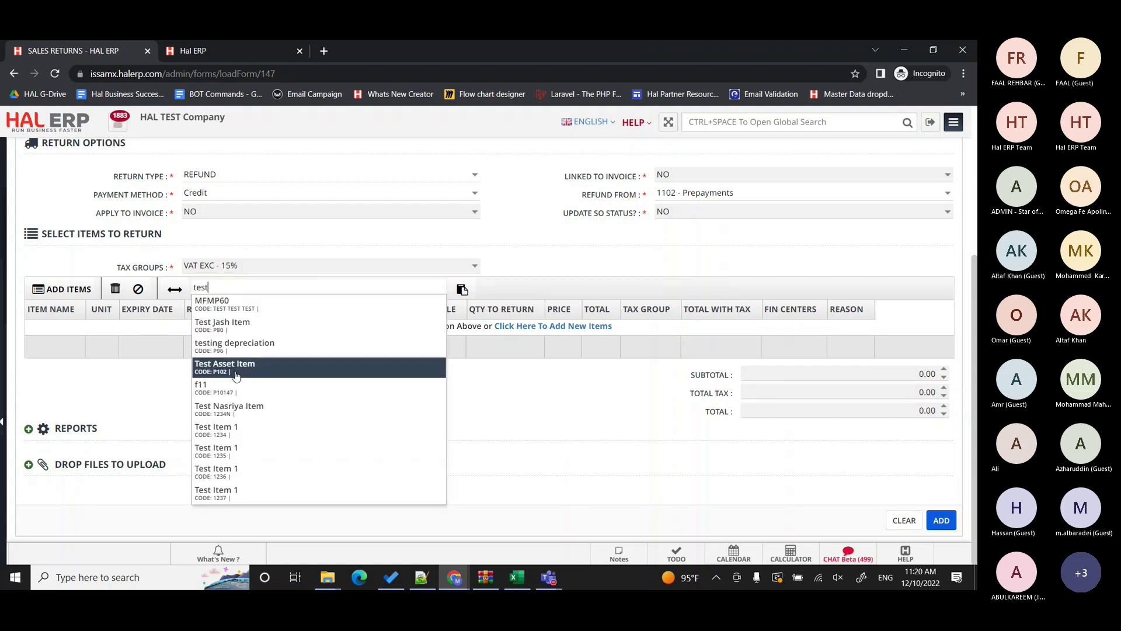
click(237, 391)
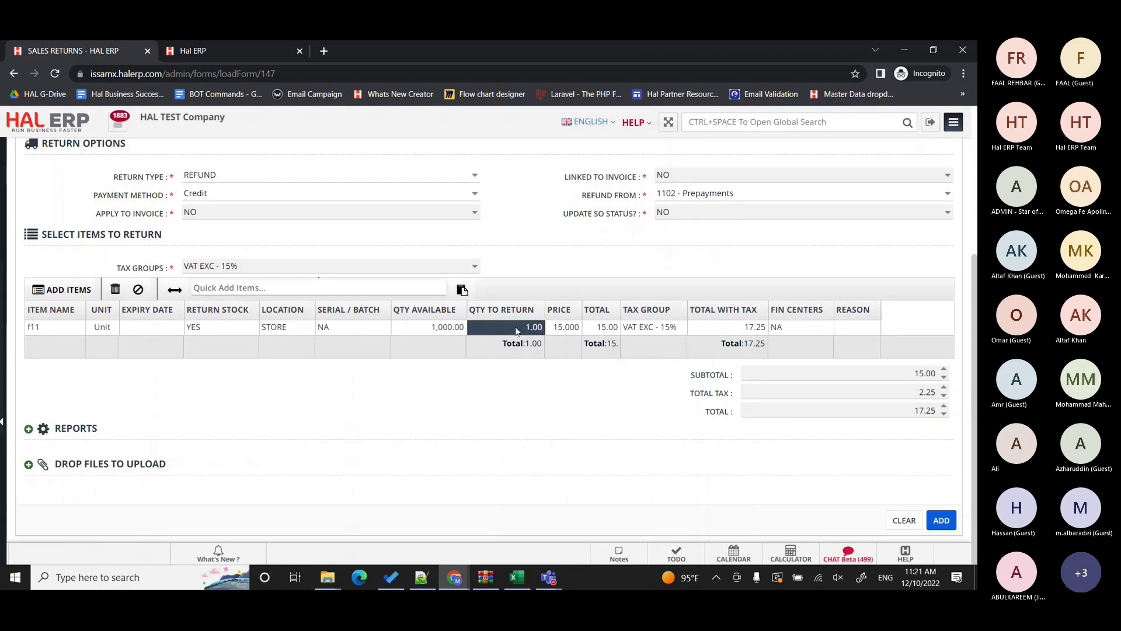
Set f11's return quantity to 8 and its price to 25.000.
text(8)
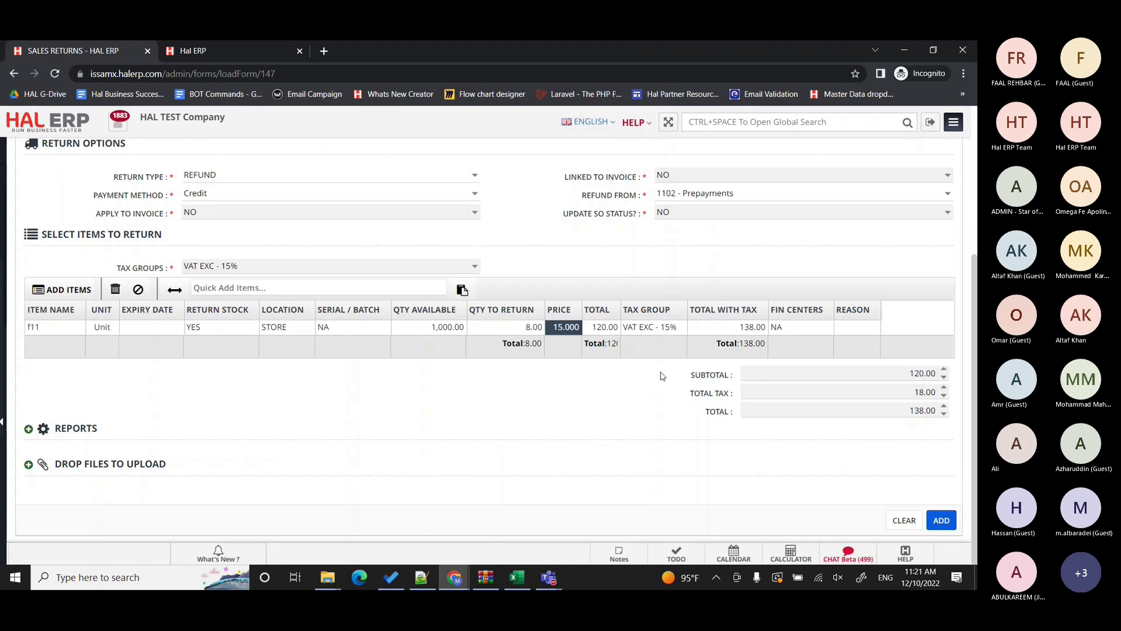
click(562, 328)
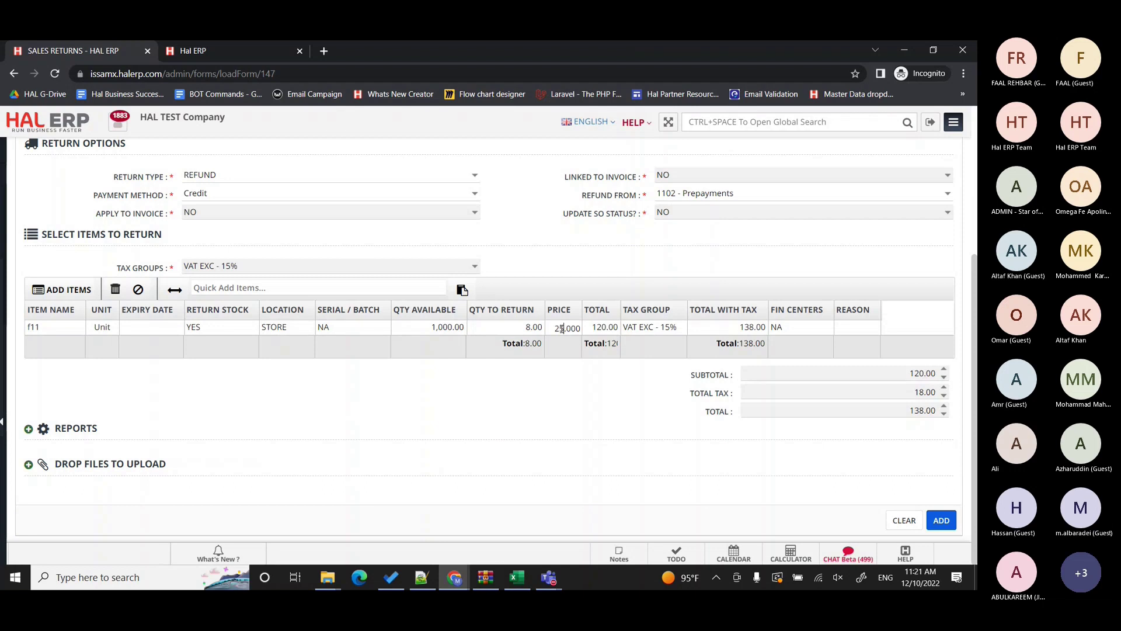
text(2)
key(Return)
click(544, 331)
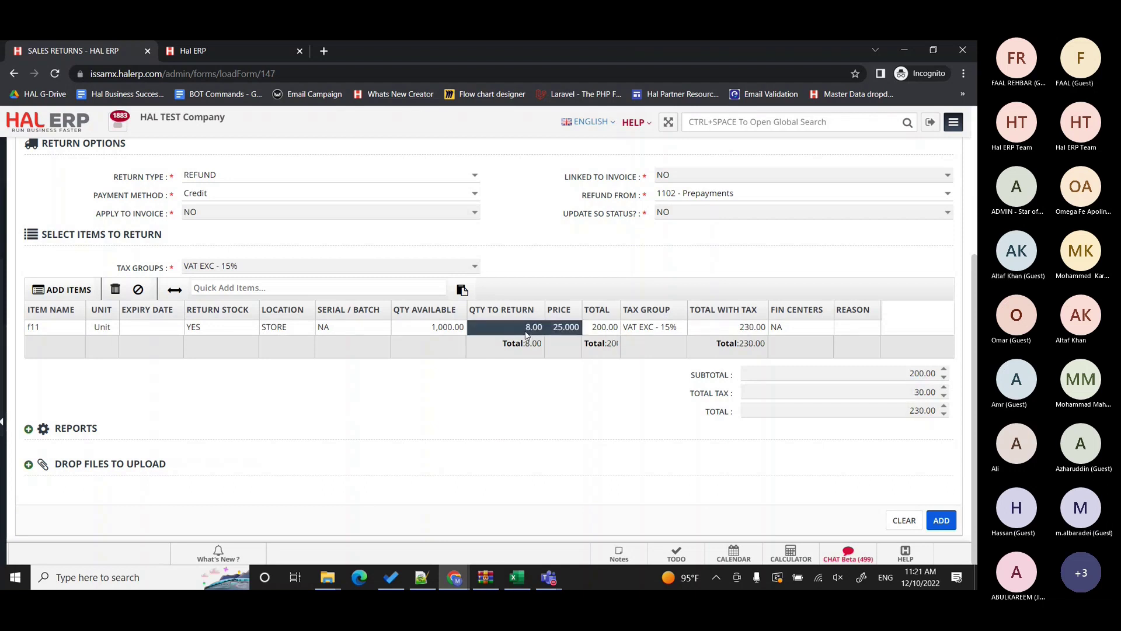
click(566, 329)
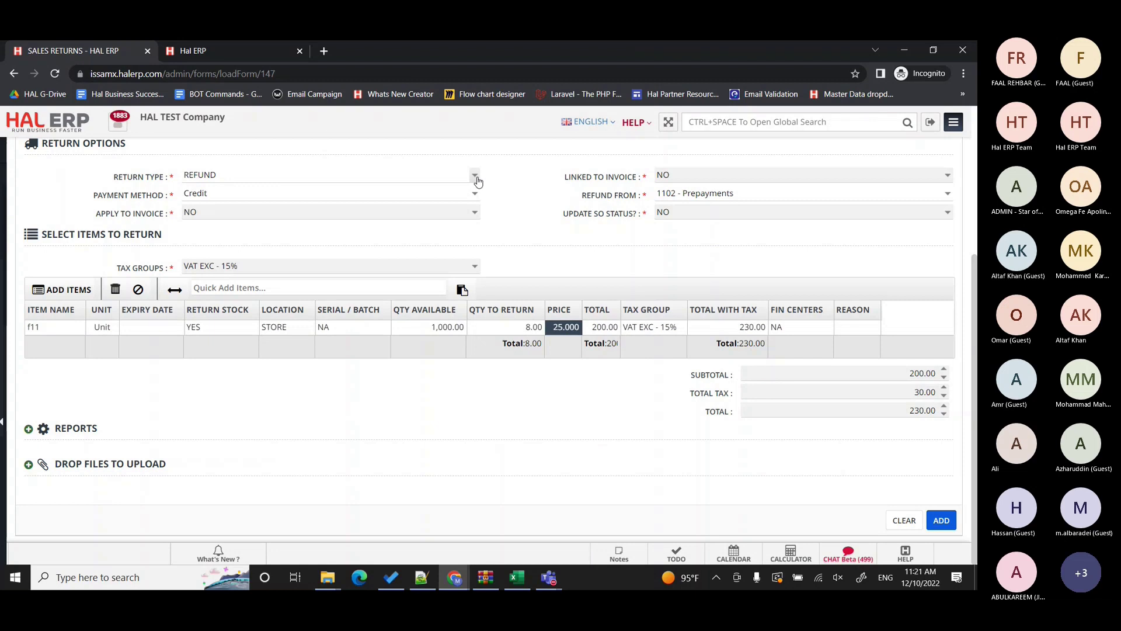
Save the return as CR-000146, open it, and expand its Ledger Posting report.
click(946, 521)
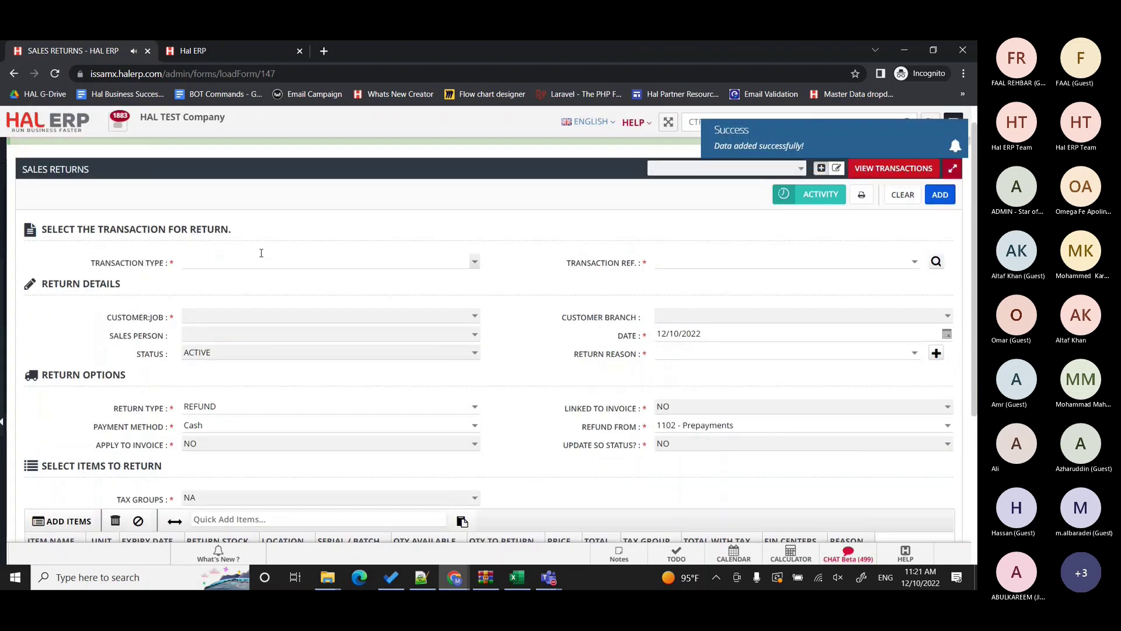
click(269, 158)
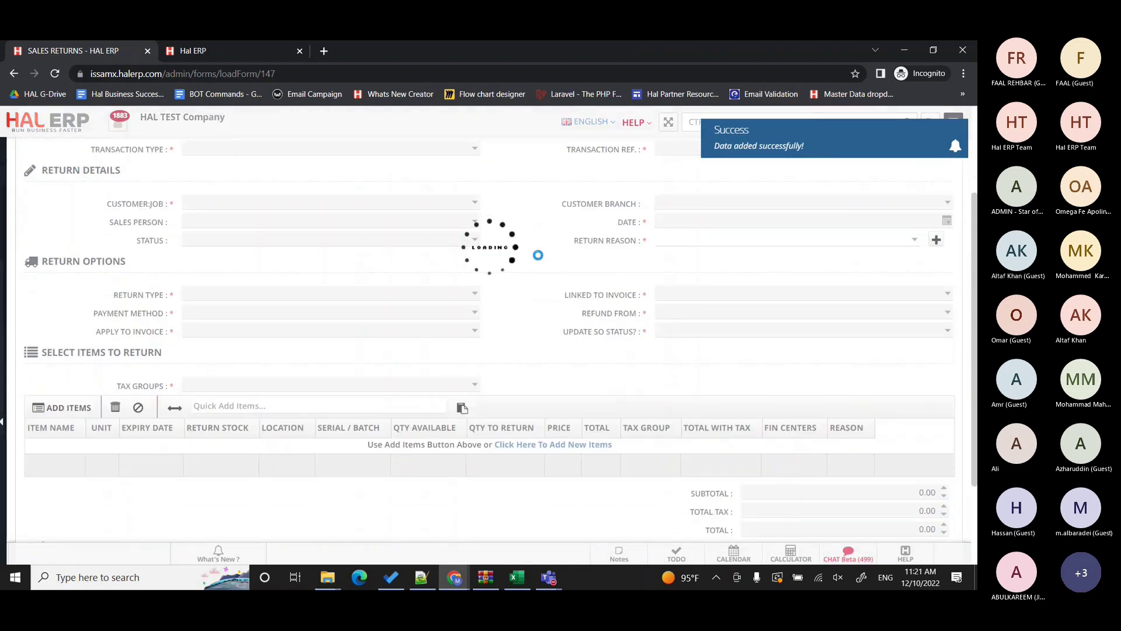
scroll(540, 260, down, 5)
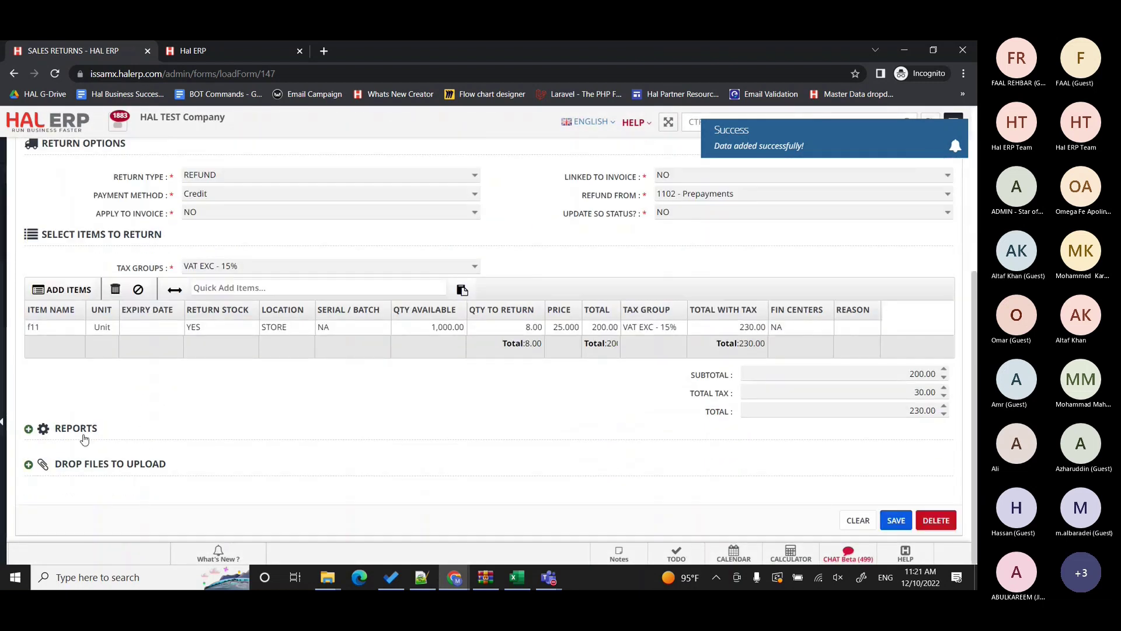
click(114, 430)
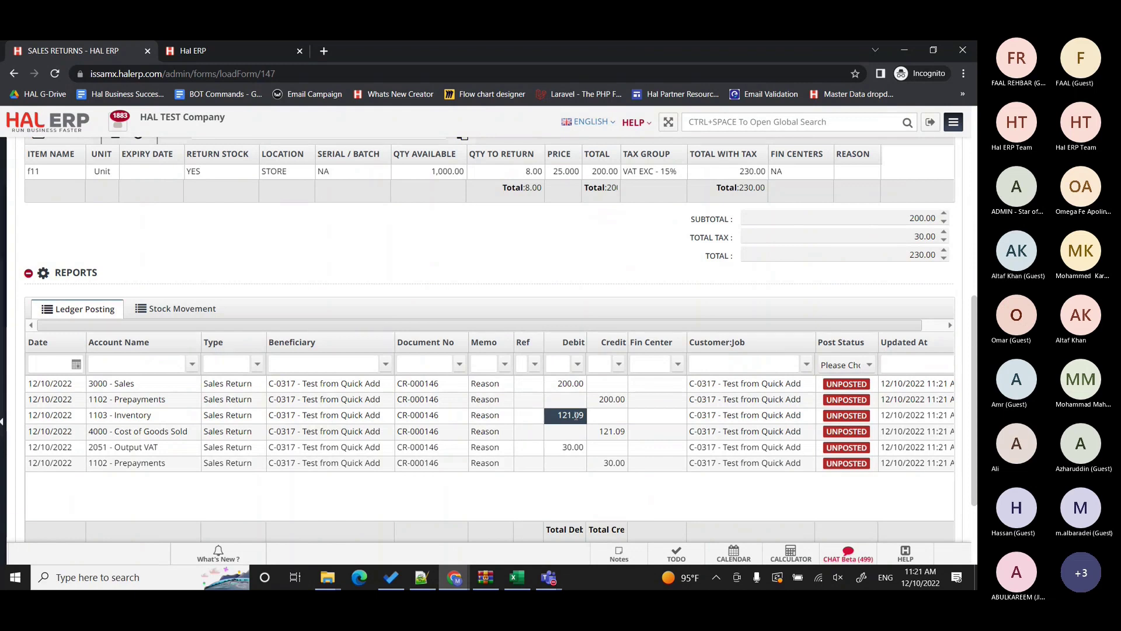
Show the Stock Movement report and check f11's 8.00 in hand at cost price 15.14.
click(180, 313)
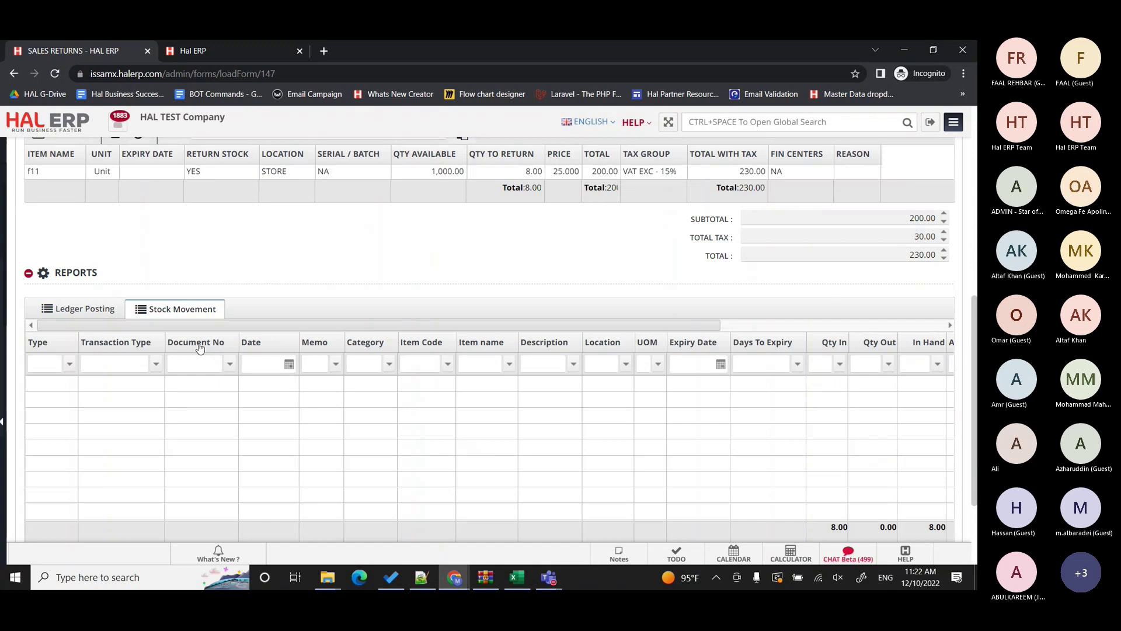
drag(205, 324, 429, 325)
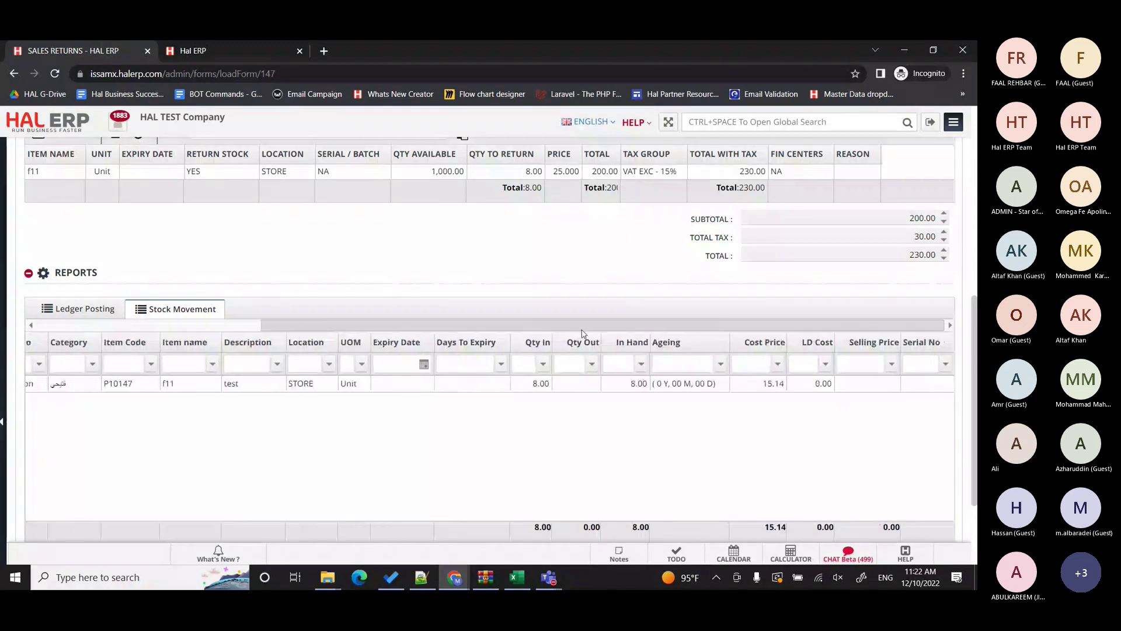
click(635, 386)
click(766, 385)
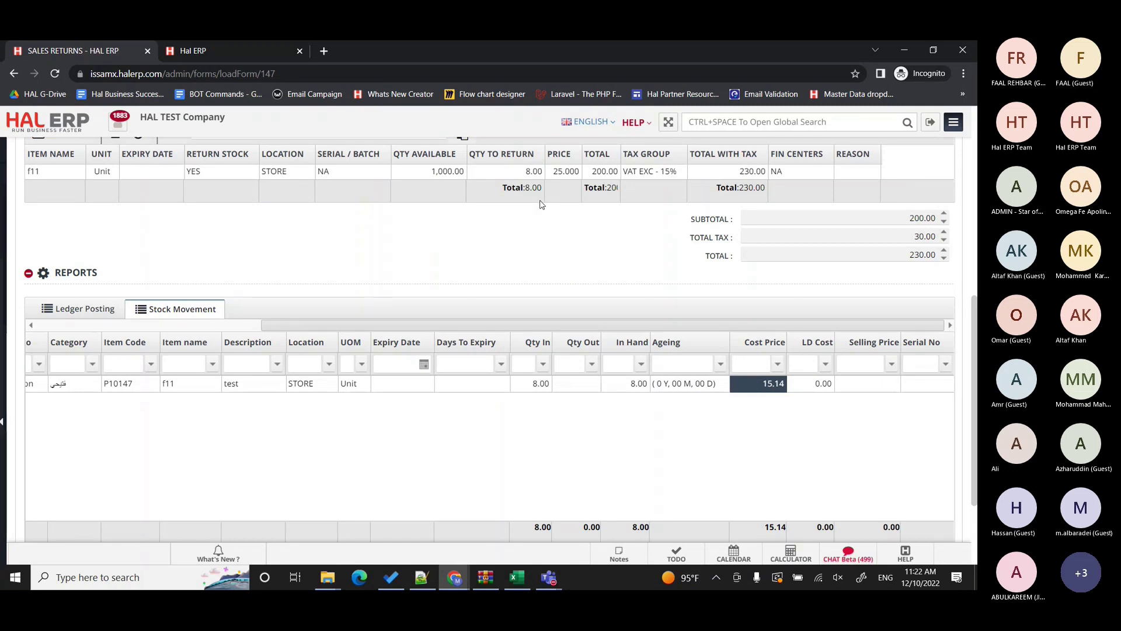
scroll(541, 204, up, 4)
scroll(540, 205, up, 3)
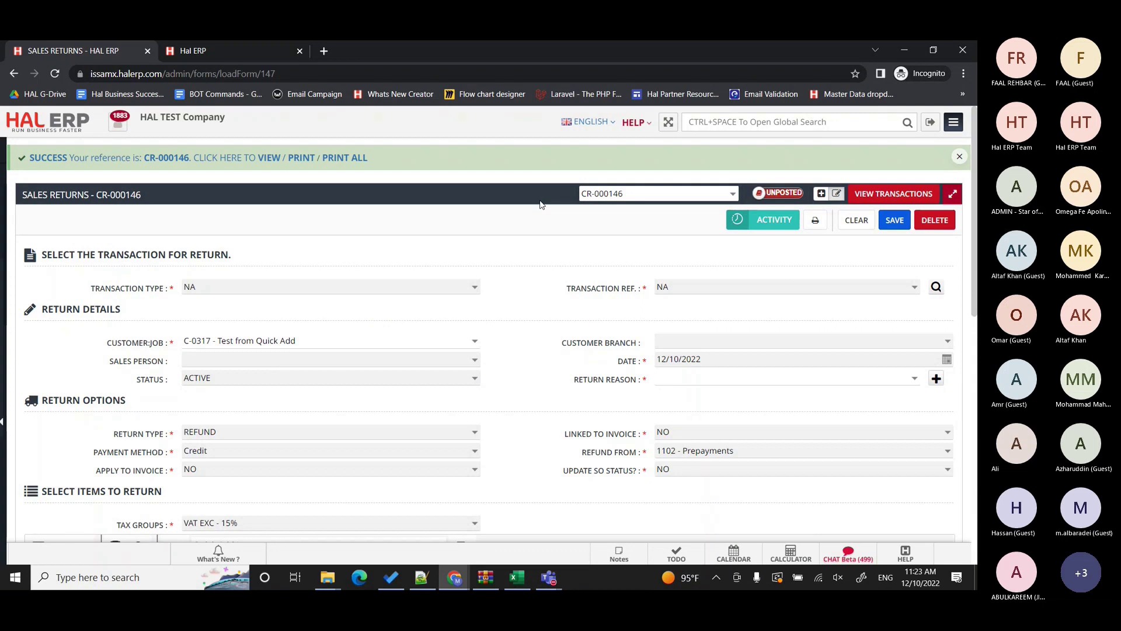
scroll(541, 204, down, 2)
scroll(540, 205, down, 5)
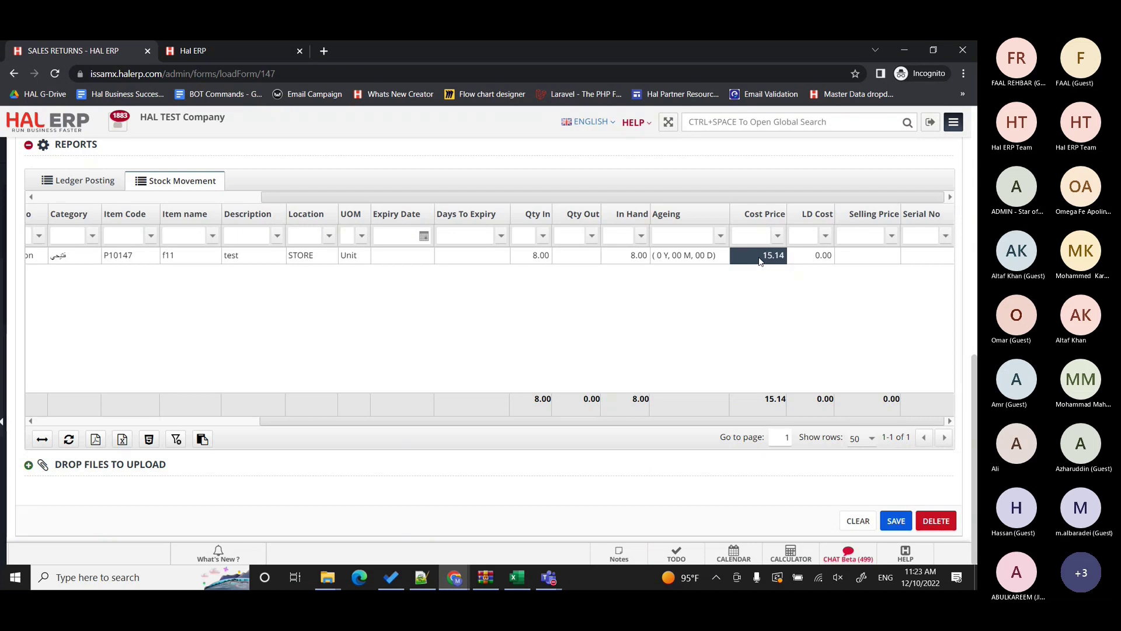
scroll(759, 261, left, 5)
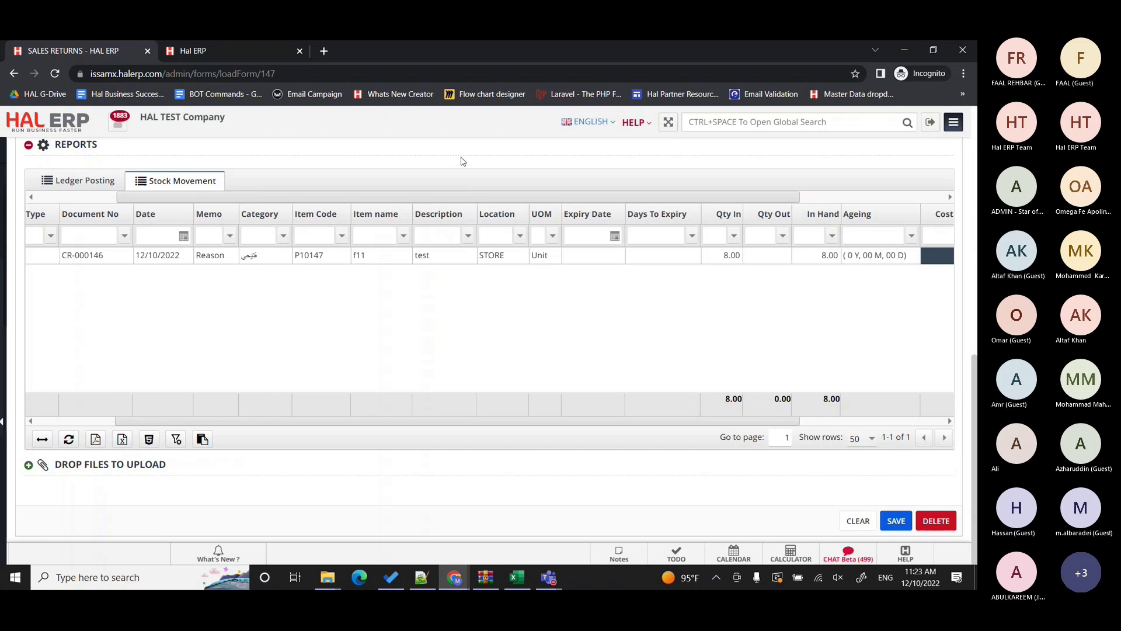
scroll(423, 226, up, 3)
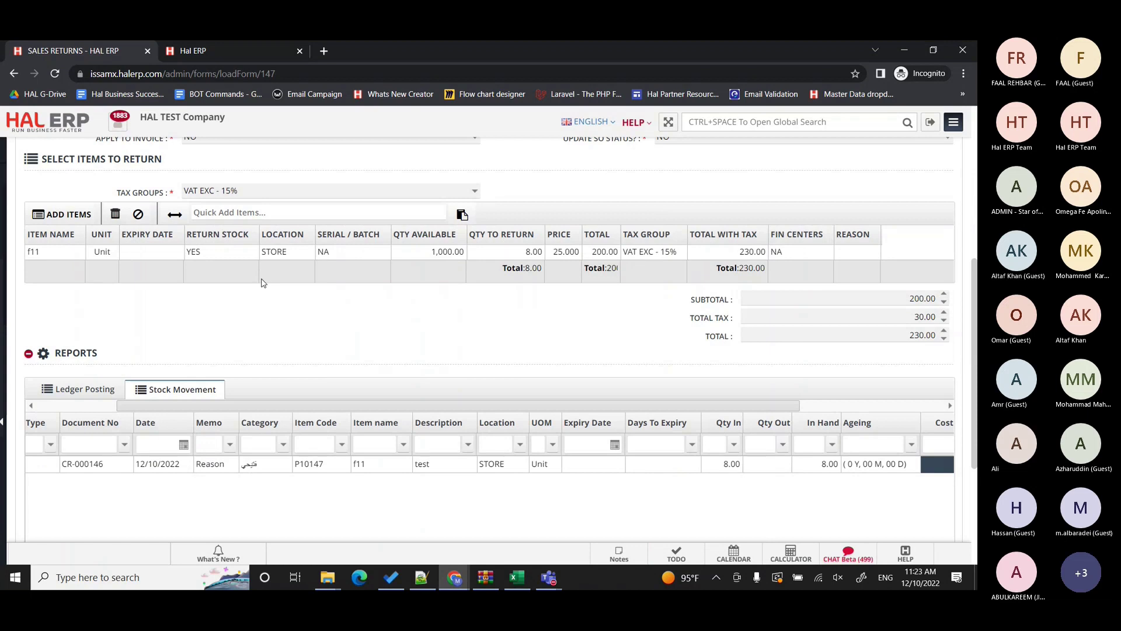
scroll(262, 283, up, 2)
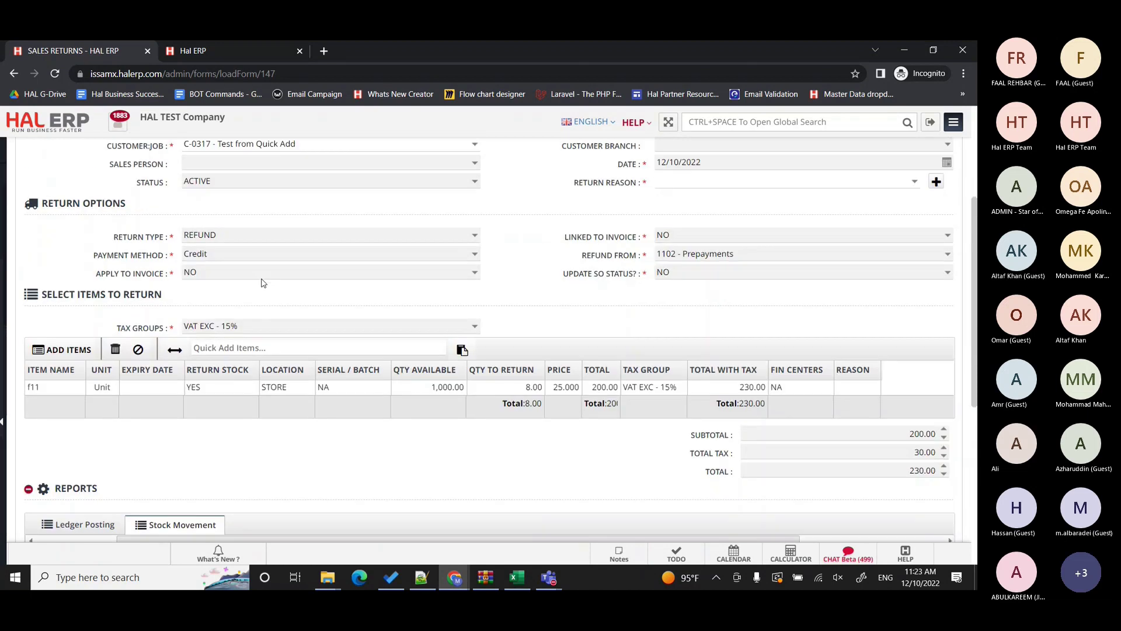
click(327, 388)
scroll(498, 448, down, 4)
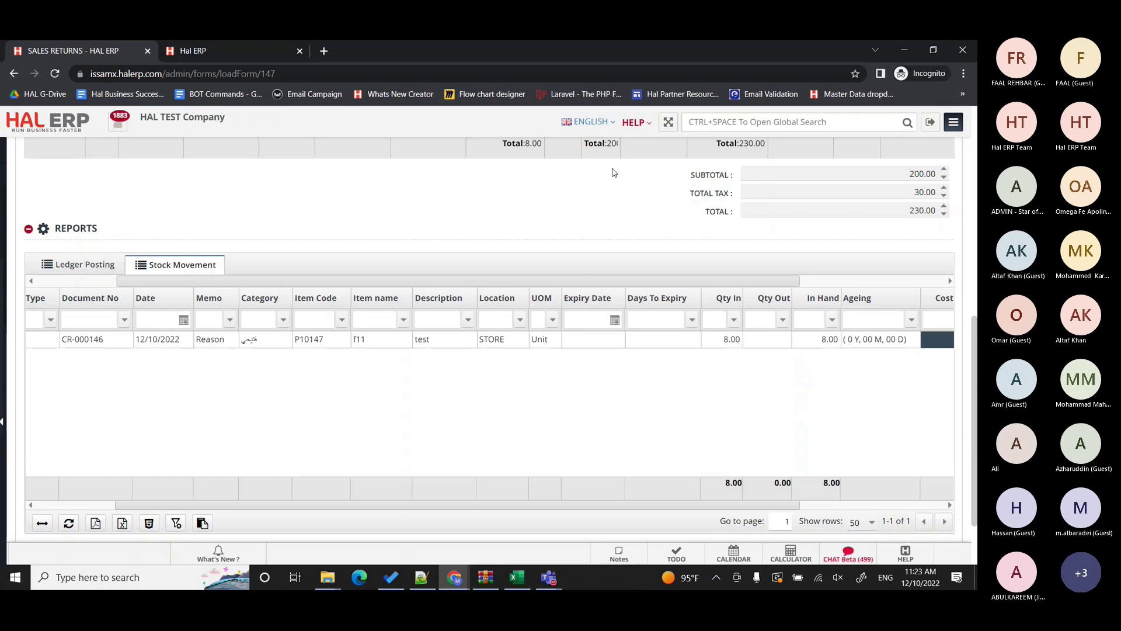
scroll(508, 184, up, 3)
scroll(508, 184, up, 1)
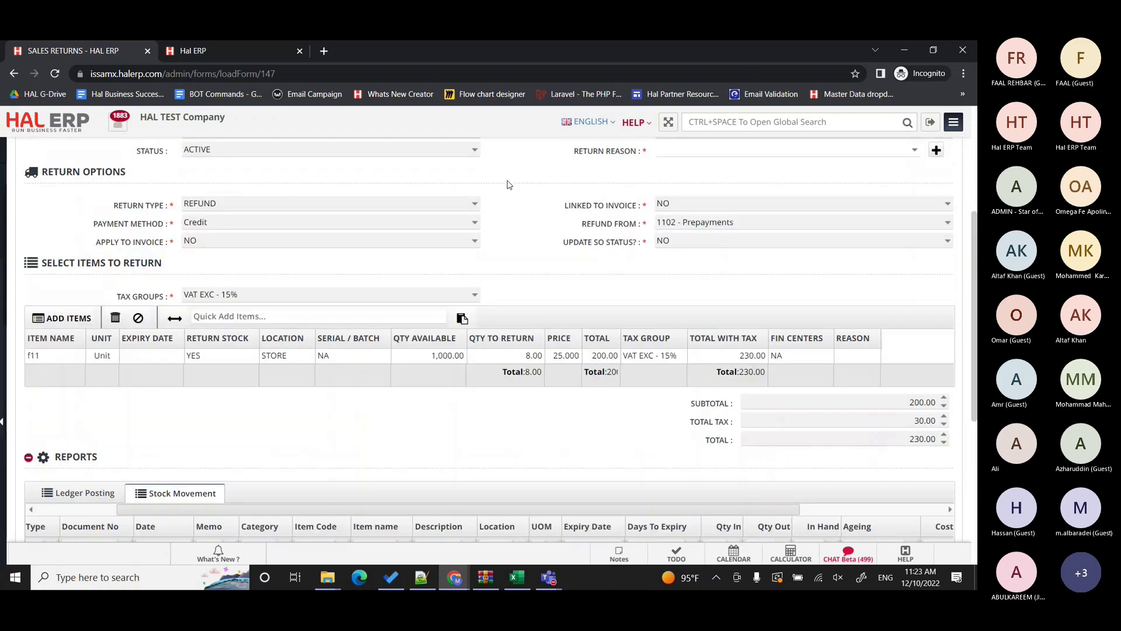